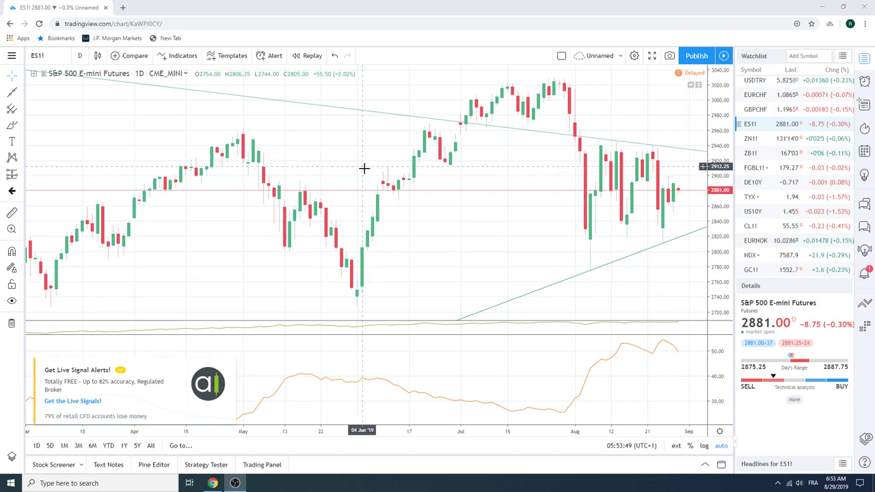
Zoom out the ES1! daily chart until both trend lines and early 2019 are visible
{"action": "scroll", "coordinate": [363, 168], "scroll_direction": "down", "scroll_amount": 3}
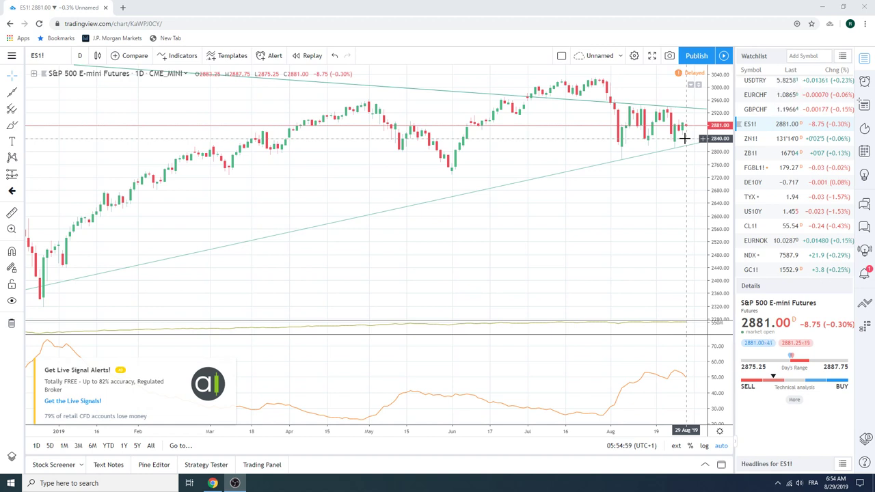
{"action": "mouse_move", "coordinate": [758, 140]}
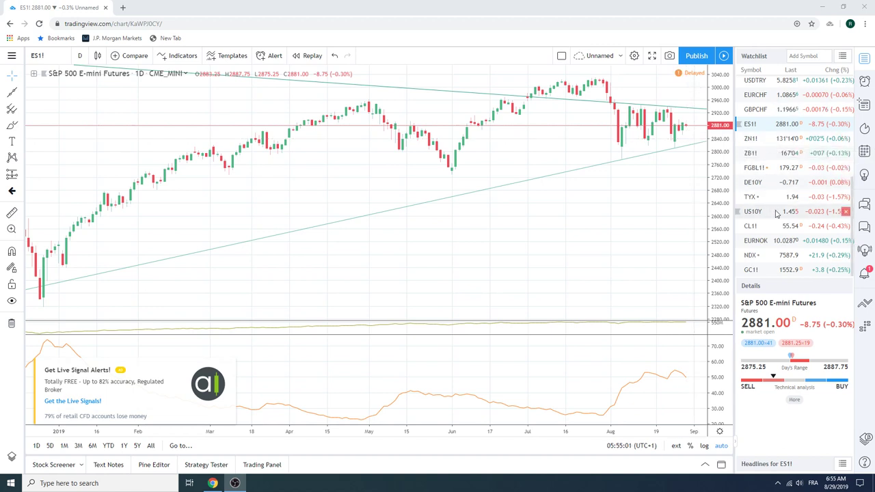
Load 10 Year T-Note Futures (ZN1!) on 1-month candles and zoom in on roughly 2005–2019
{"action": "left_click", "coordinate": [752, 138]}
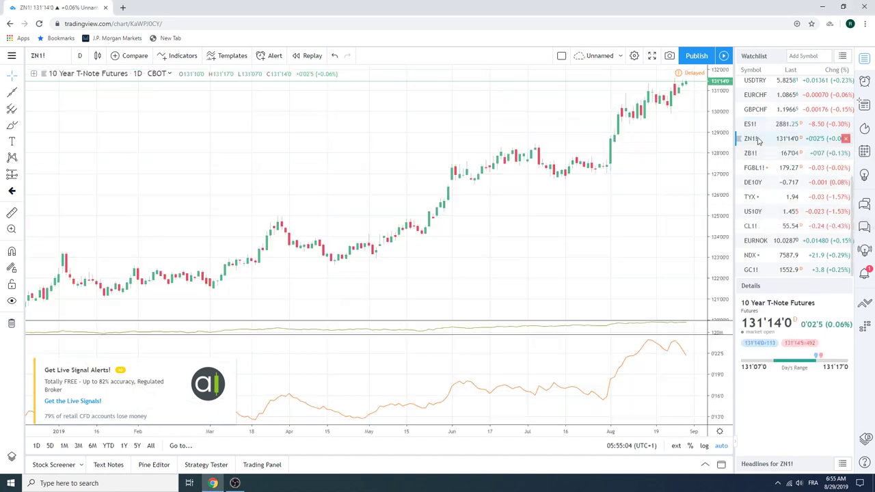
{"action": "left_click", "coordinate": [80, 56]}
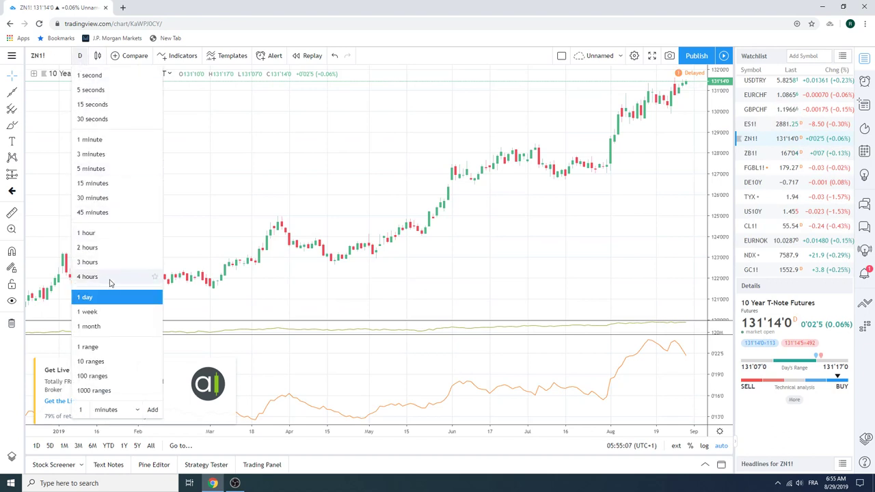
{"action": "left_click", "coordinate": [108, 326]}
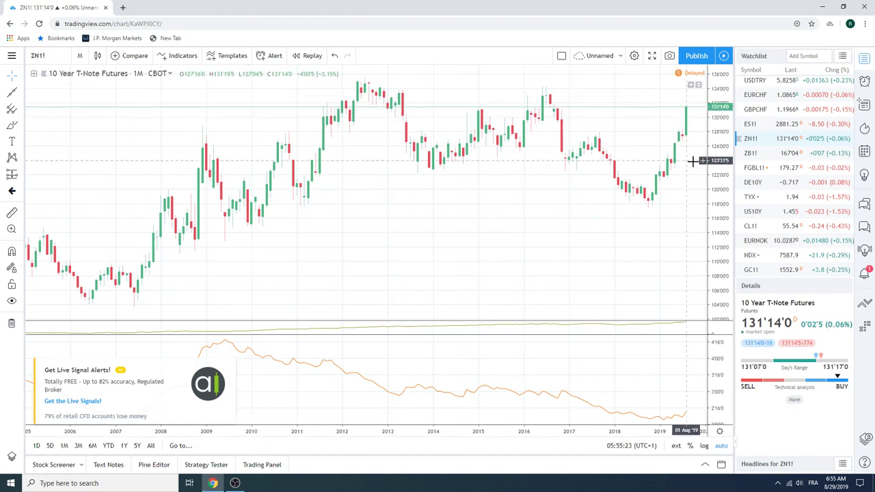
{"action": "scroll", "coordinate": [798, 196], "scroll_direction": "up", "scroll_amount": 1}
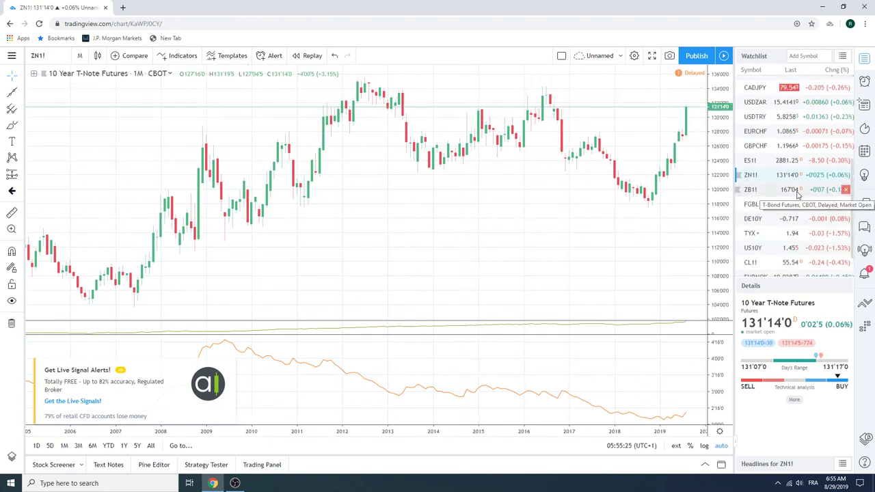
{"action": "scroll", "coordinate": [797, 196], "scroll_direction": "up", "scroll_amount": 2}
{"action": "scroll", "coordinate": [797, 196], "scroll_direction": "up", "scroll_amount": 1}
{"action": "scroll", "coordinate": [797, 197], "scroll_direction": "up", "scroll_amount": 1}
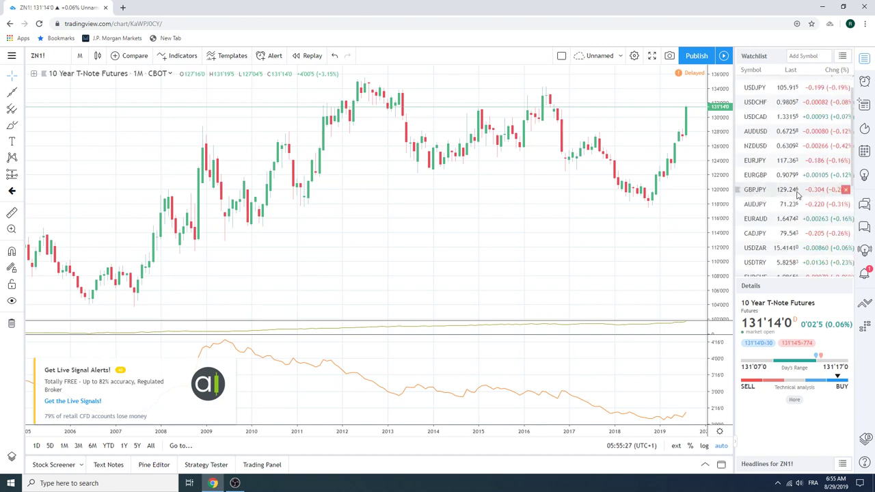
{"action": "scroll", "coordinate": [798, 196], "scroll_direction": "up", "scroll_amount": 1}
{"action": "scroll", "coordinate": [797, 196], "scroll_direction": "up", "scroll_amount": 1}
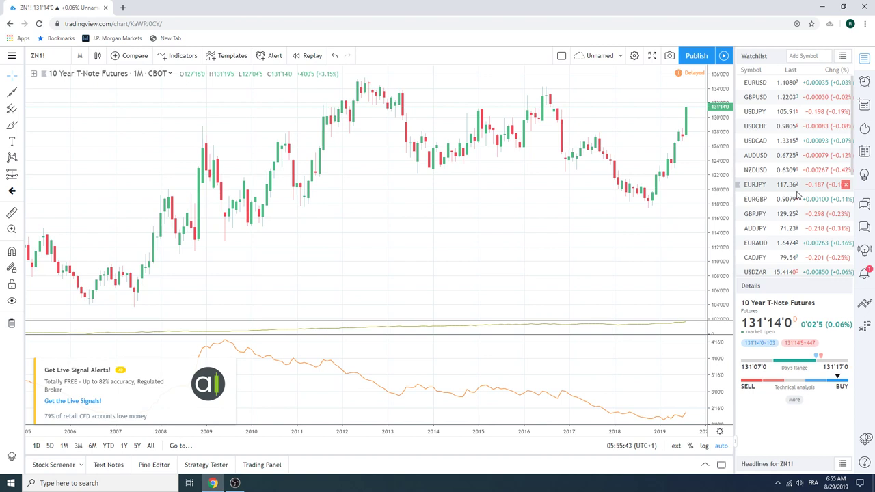
Load EURUSD from the watchlist and adjust the zoom to span roughly 2004–2019 monthly
{"action": "left_click", "coordinate": [755, 86]}
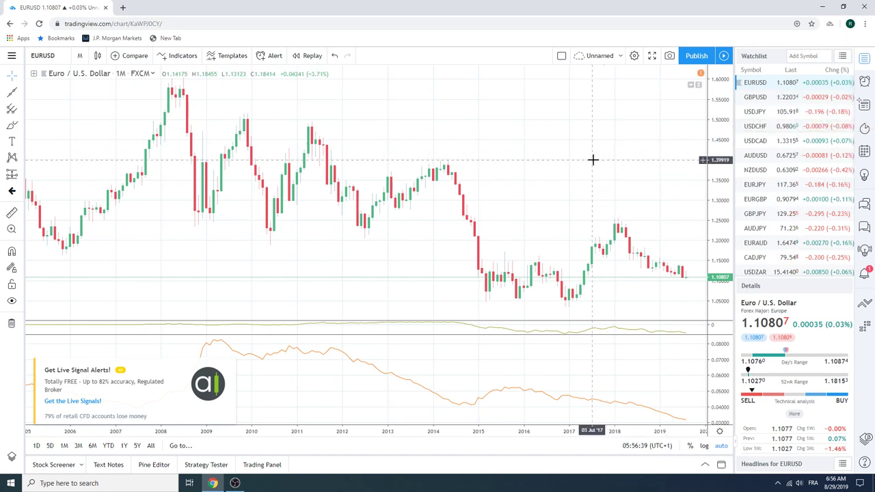
{"action": "scroll", "coordinate": [593, 159], "scroll_direction": "down", "scroll_amount": 2}
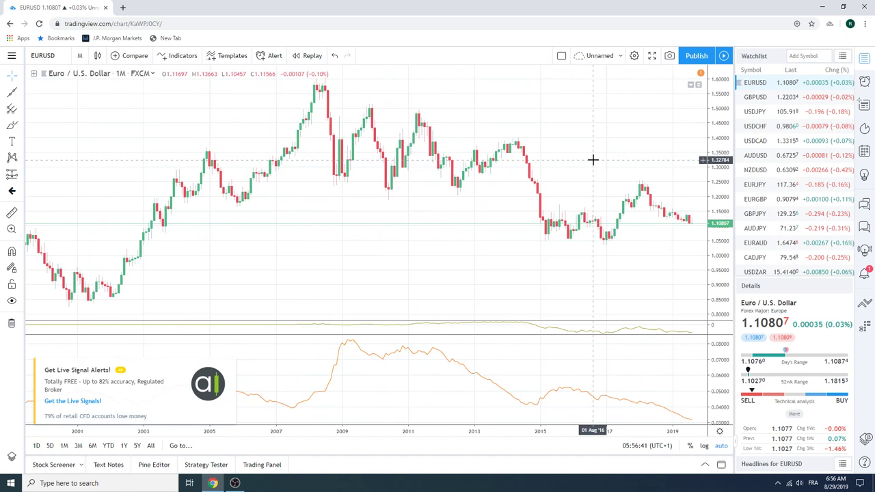
{"action": "scroll", "coordinate": [593, 159], "scroll_direction": "up", "scroll_amount": 2}
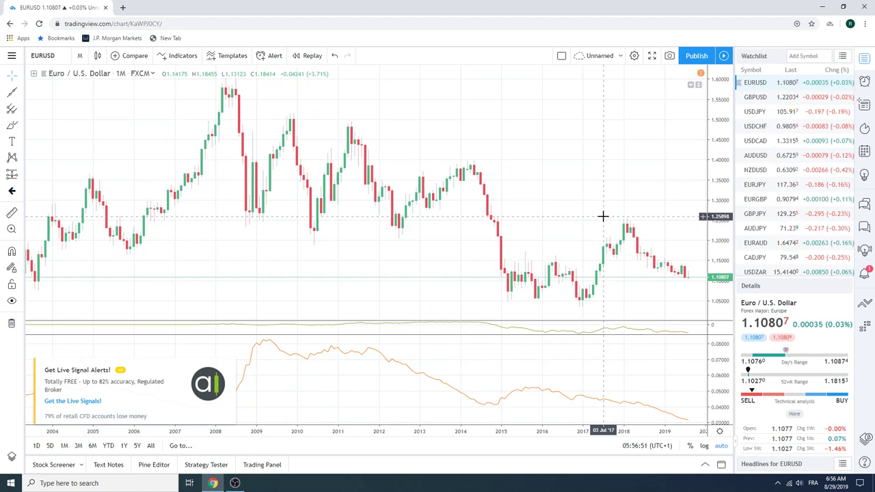
Change the EURUSD chart interval from 1 month to 4 hours
{"action": "left_click", "coordinate": [80, 57]}
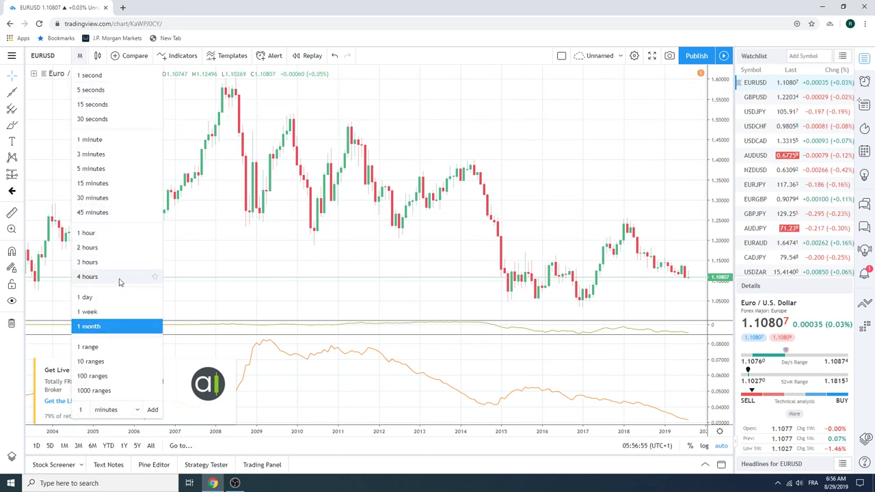
{"action": "left_click", "coordinate": [87, 277]}
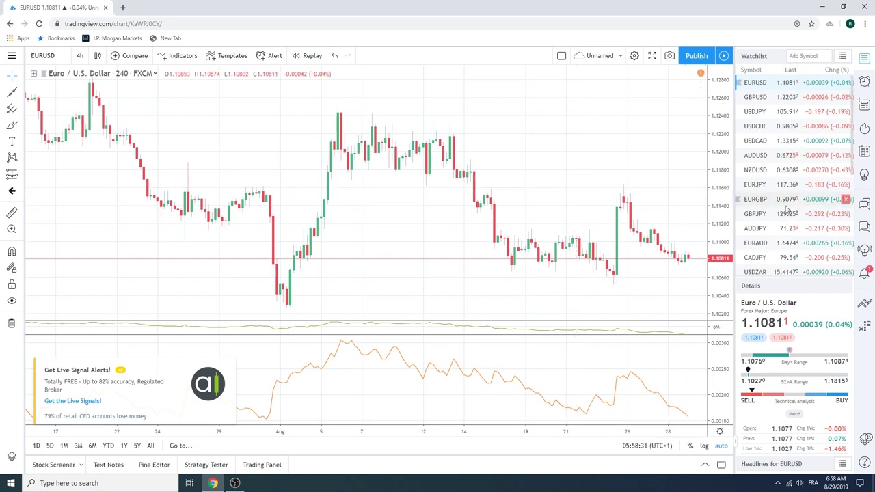
Load GBPUSD on 4-hour candles, framed from mid-July to late August 2019
{"action": "left_click", "coordinate": [758, 98]}
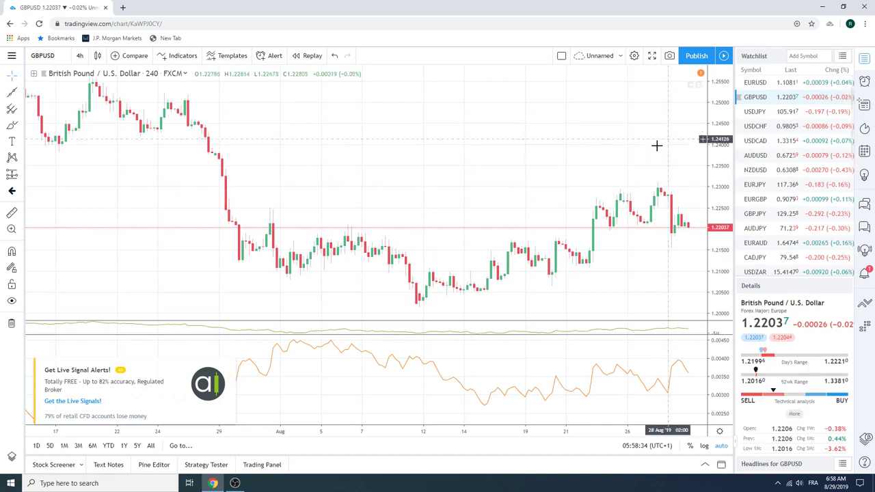
{"action": "scroll", "coordinate": [635, 170], "scroll_direction": "up", "scroll_amount": 3}
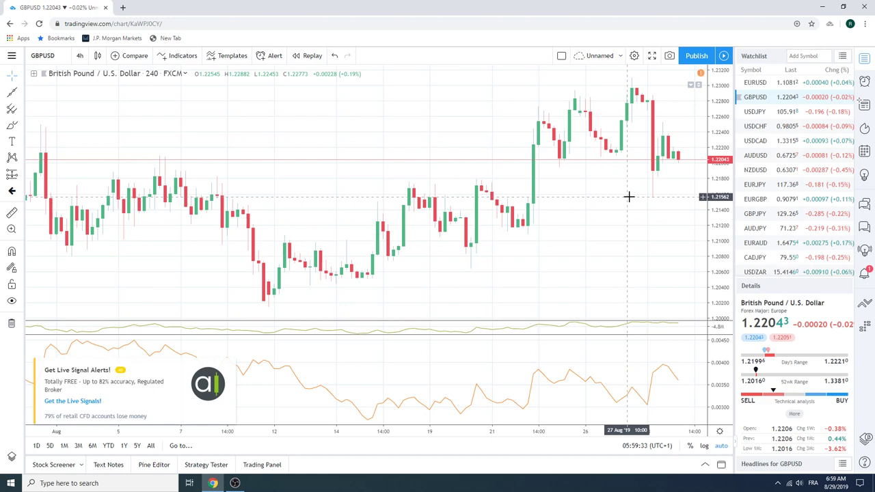
{"action": "scroll", "coordinate": [629, 197], "scroll_direction": "down", "scroll_amount": 3}
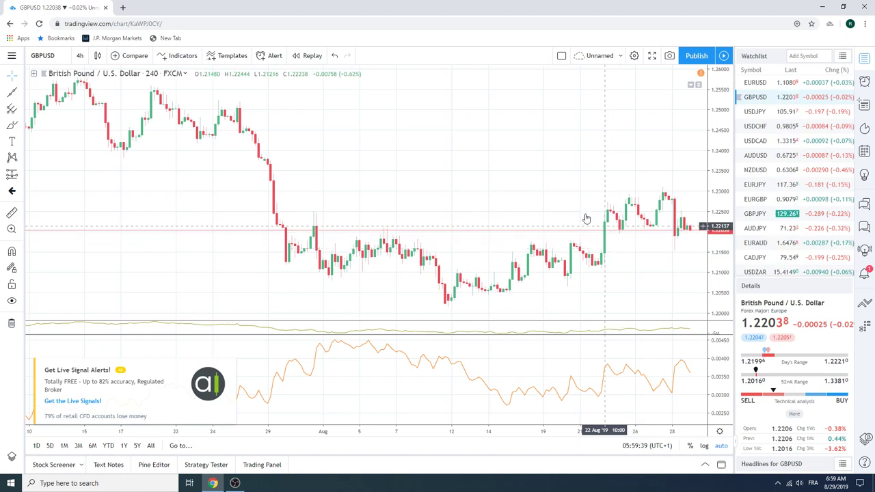
Draw an extended trend line from the mid-August low along the rising GBPUSD lows
{"action": "left_click", "coordinate": [21, 94]}
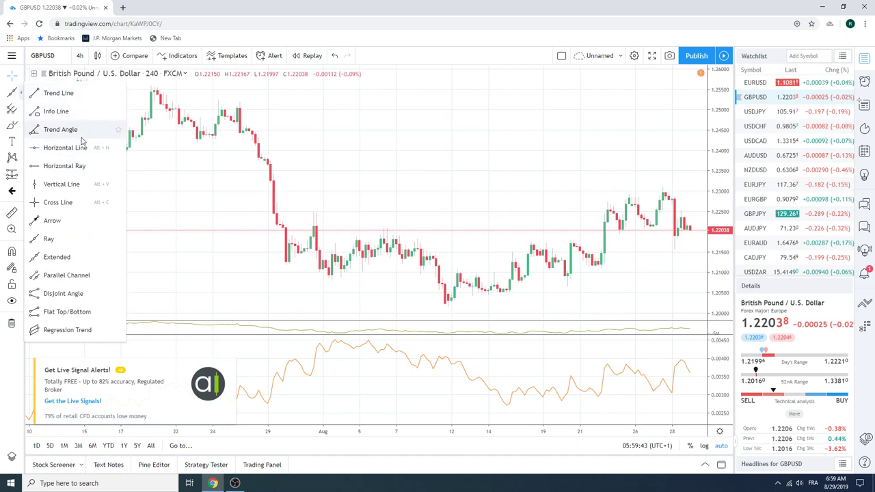
{"action": "left_click", "coordinate": [98, 254]}
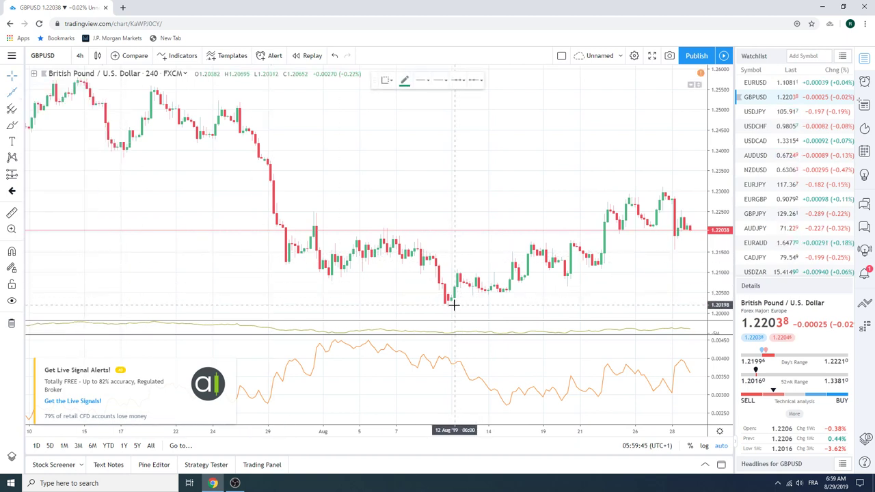
{"action": "left_click", "coordinate": [448, 306]}
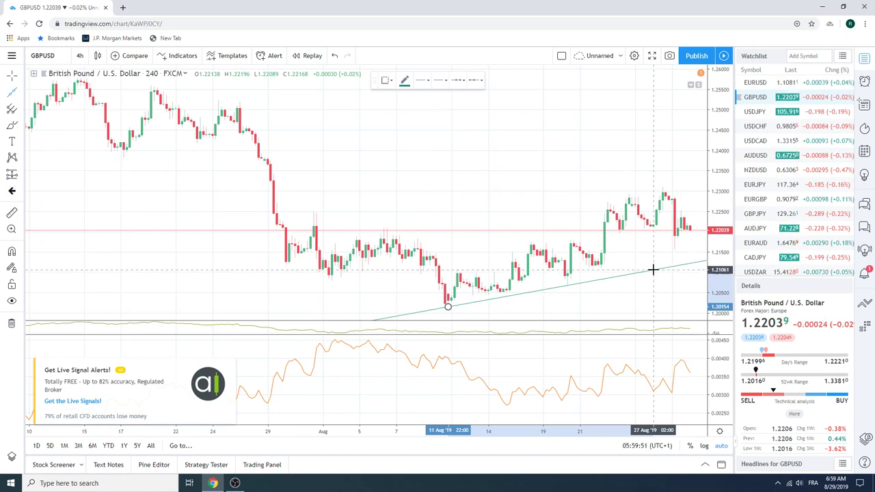
{"action": "left_click", "coordinate": [653, 270]}
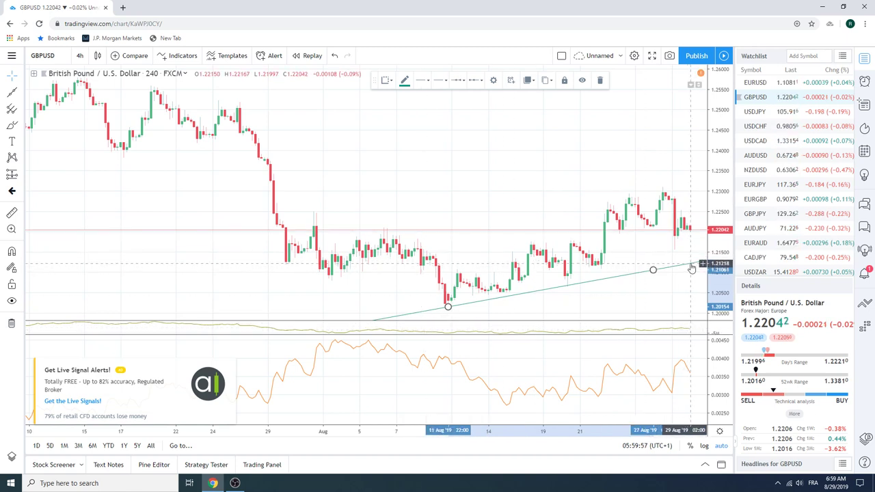
Change the chart symbol to GBPCHF
{"action": "left_click", "coordinate": [66, 58]}
{"action": "type", "text": "GB"}
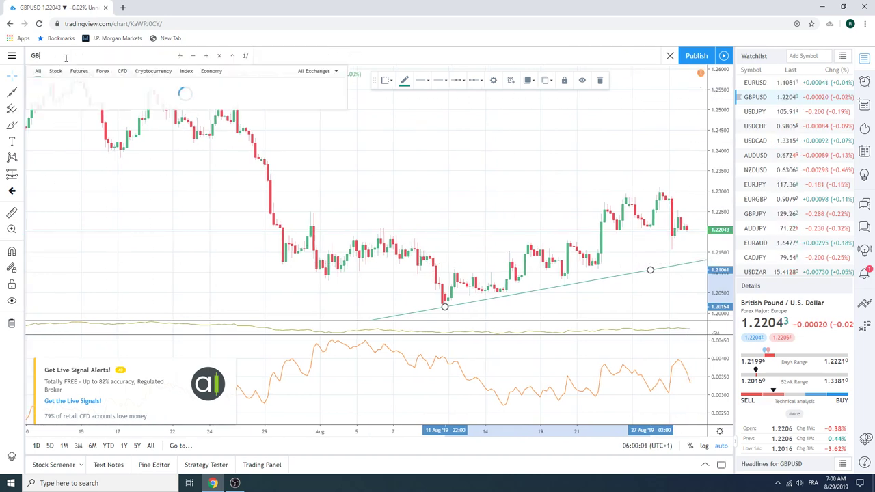
{"action": "type", "text": "PCHF"}
{"action": "key", "text": "Return"}
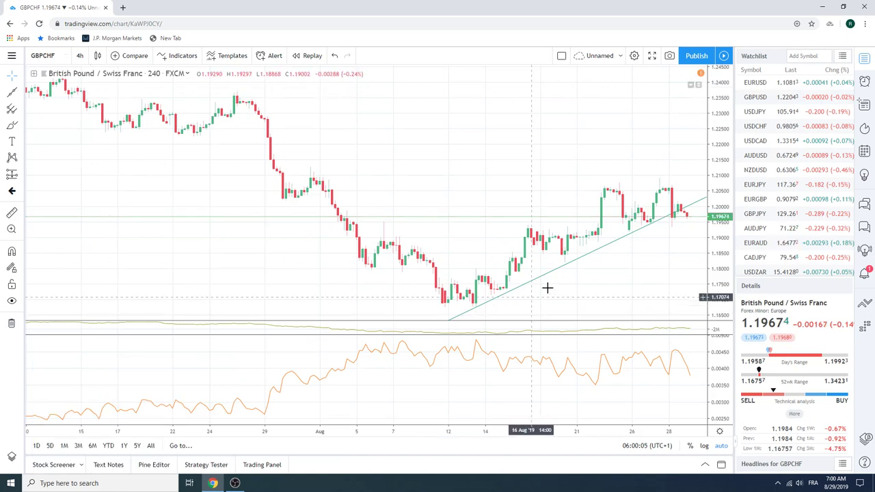
Hide the rising trend line and switch the GBPCHF chart to 1-day candles
{"action": "right_click", "coordinate": [576, 263]}
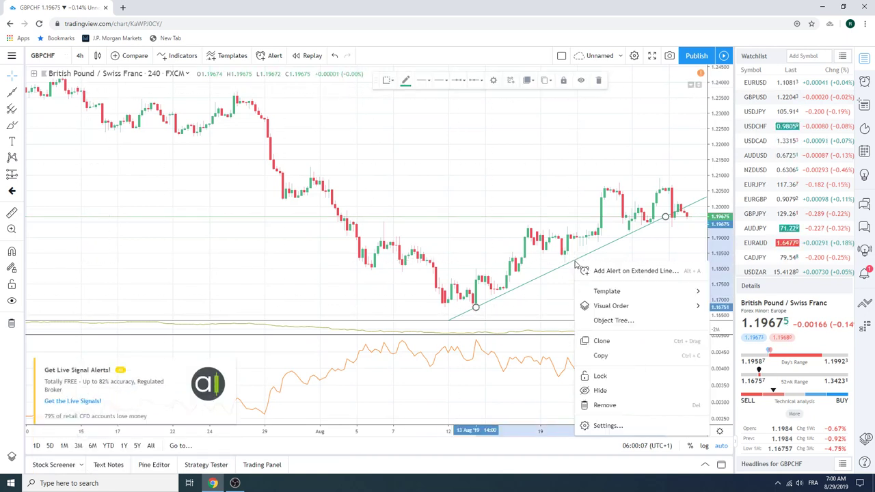
{"action": "left_click", "coordinate": [601, 391]}
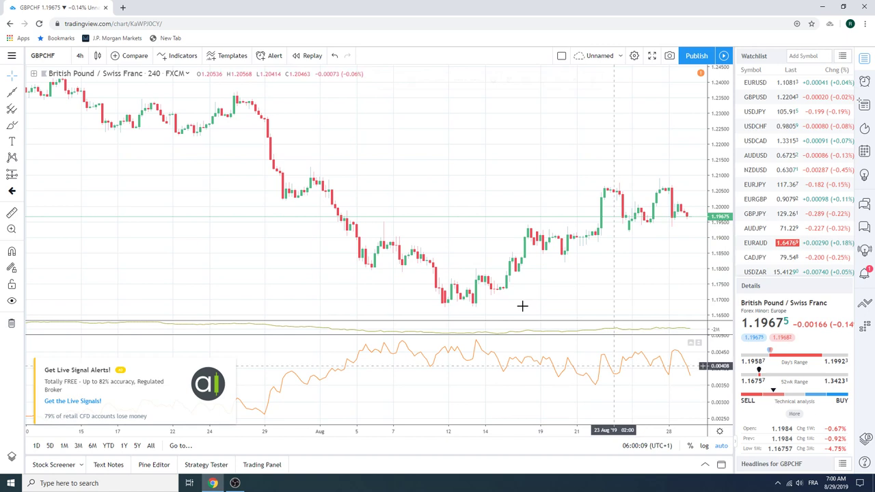
{"action": "left_click", "coordinate": [79, 55]}
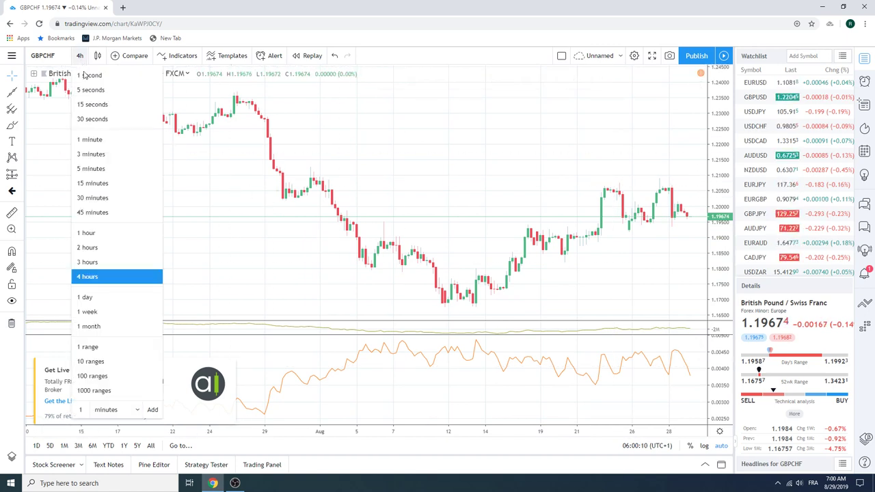
{"action": "left_click", "coordinate": [130, 299]}
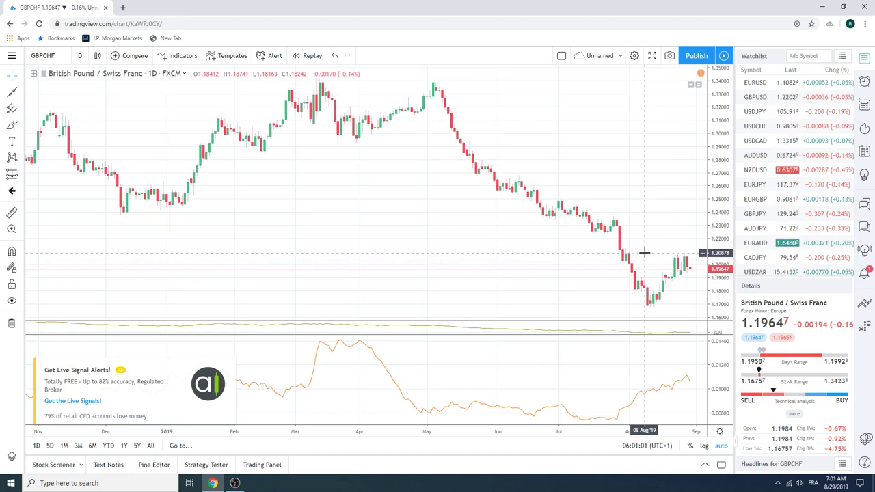
{"action": "scroll", "coordinate": [644, 253], "scroll_direction": "up", "scroll_amount": 3}
{"action": "scroll", "coordinate": [601, 246], "scroll_direction": "up", "scroll_amount": 3}
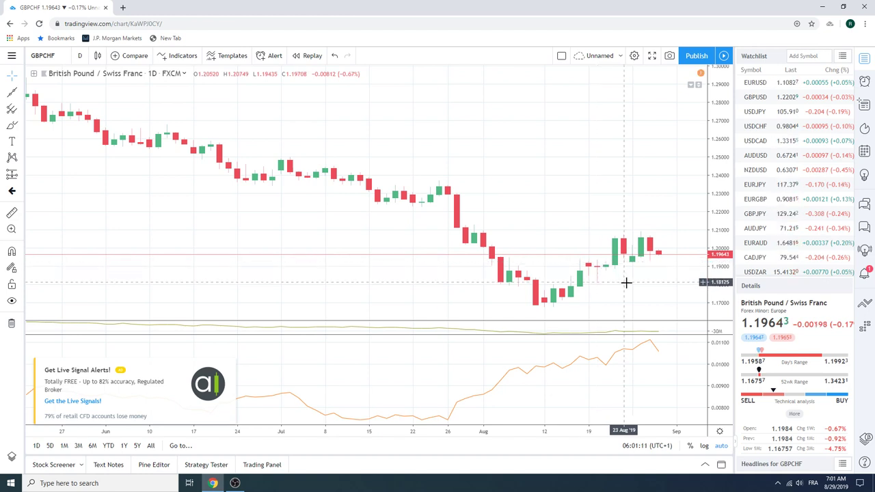
{"action": "scroll", "coordinate": [615, 233], "scroll_direction": "down", "scroll_amount": 2}
{"action": "scroll", "coordinate": [613, 233], "scroll_direction": "down", "scroll_amount": 1}
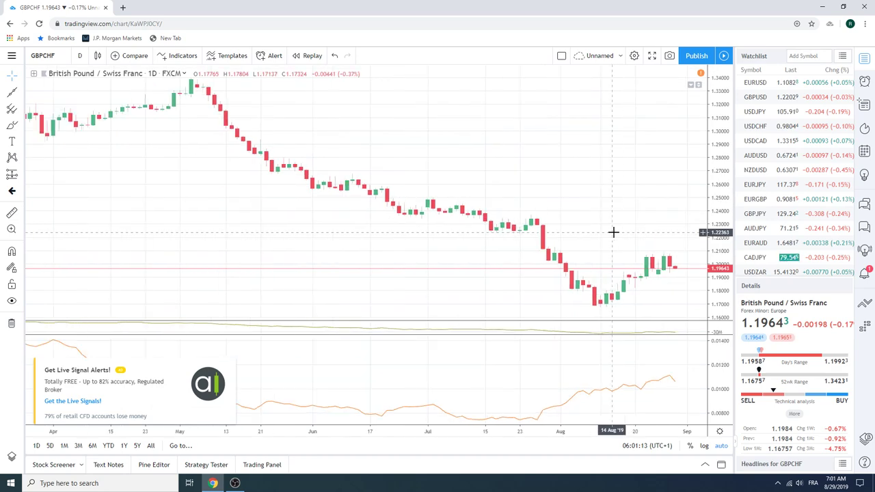
{"action": "scroll", "coordinate": [613, 233], "scroll_direction": "down", "scroll_amount": 1}
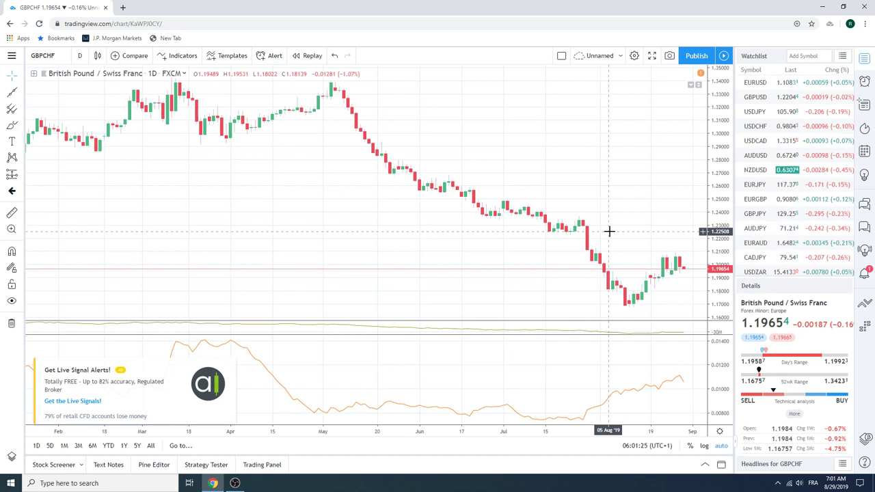
{"action": "mouse_move", "coordinate": [755, 199]}
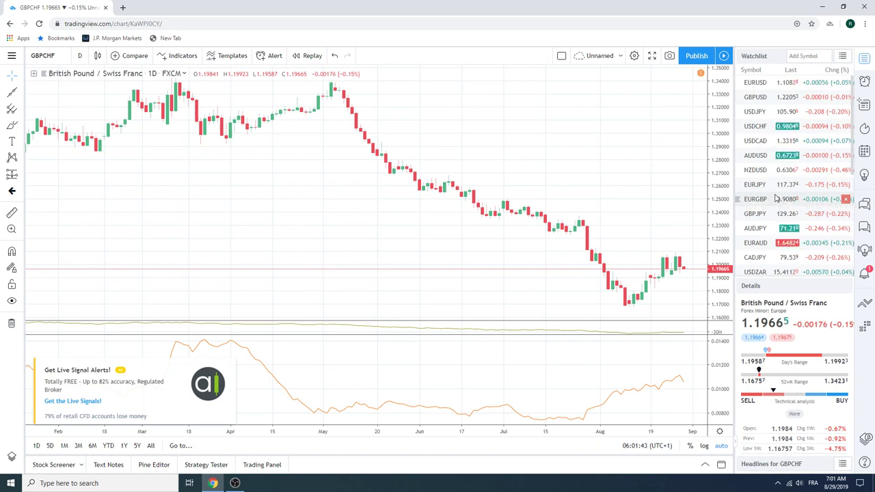
{"action": "scroll", "coordinate": [776, 197], "scroll_direction": "down", "scroll_amount": 1}
{"action": "scroll", "coordinate": [776, 197], "scroll_direction": "up", "scroll_amount": 1}
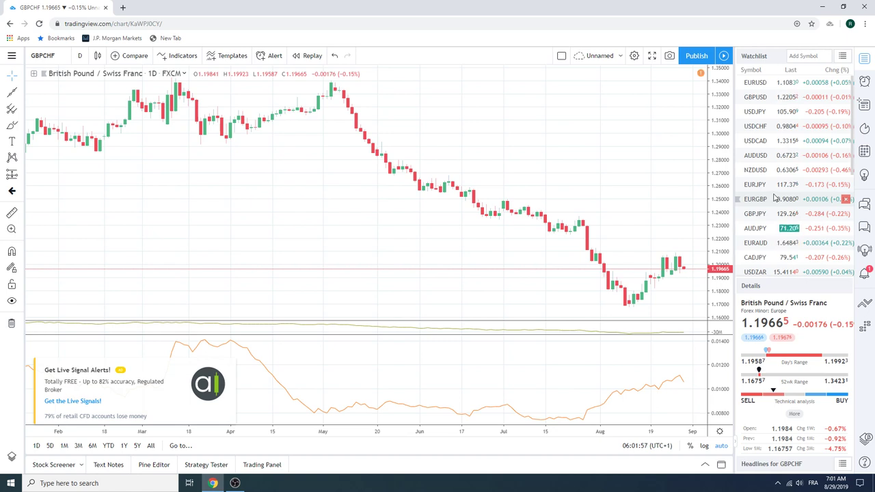
Load the USDCAD daily chart from the watchlist
{"action": "left_click", "coordinate": [756, 141]}
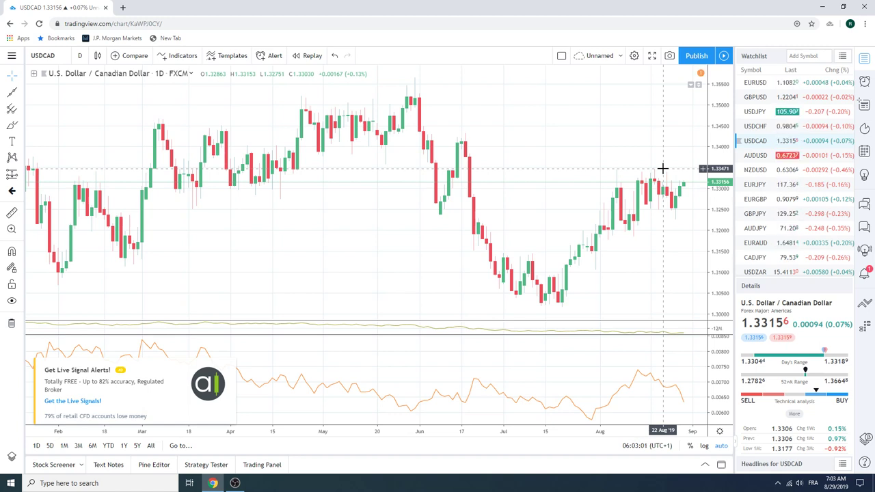
Load the AUDUSD daily chart from the watchlist and scroll the watchlist slightly
{"action": "left_click", "coordinate": [754, 156]}
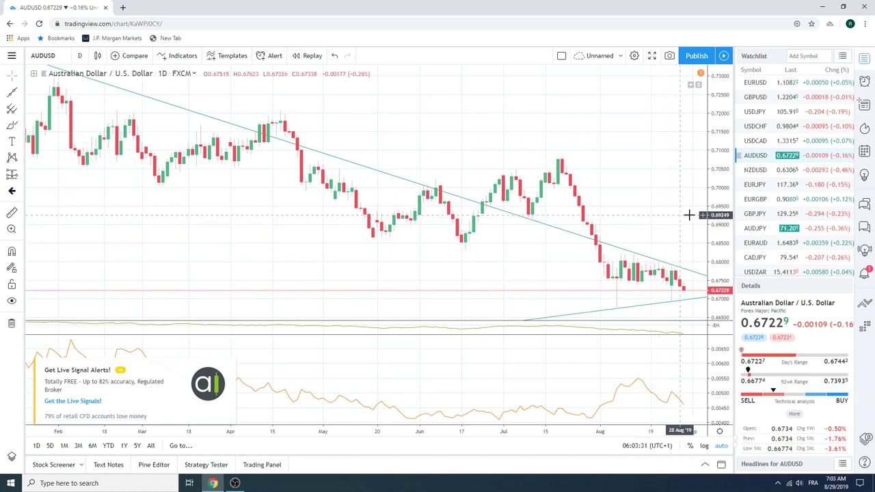
{"action": "scroll", "coordinate": [766, 244], "scroll_direction": "down", "scroll_amount": 1}
{"action": "left_click", "coordinate": [755, 254]}
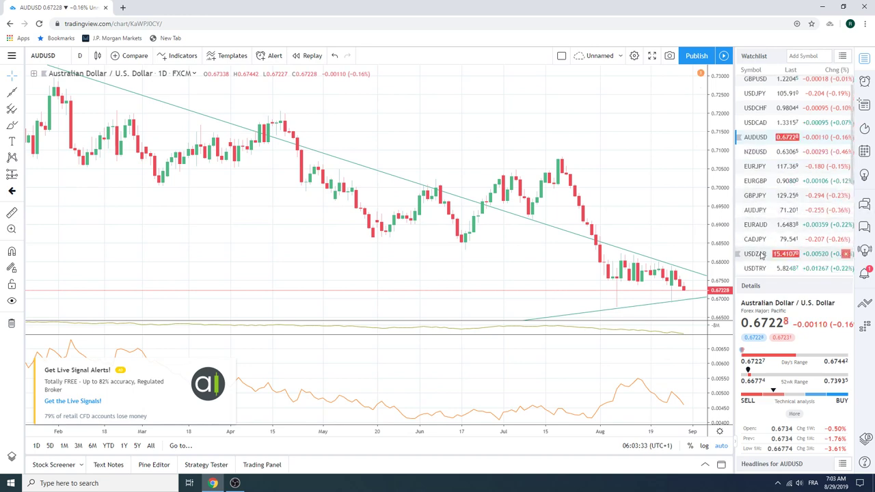
{"action": "scroll", "coordinate": [629, 229], "scroll_direction": "up", "scroll_amount": 1}
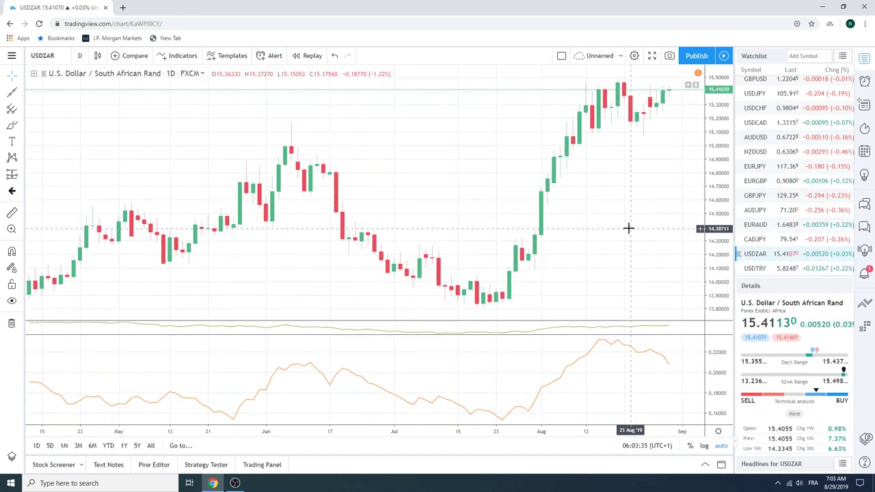
{"action": "scroll", "coordinate": [629, 229], "scroll_direction": "up", "scroll_amount": 1}
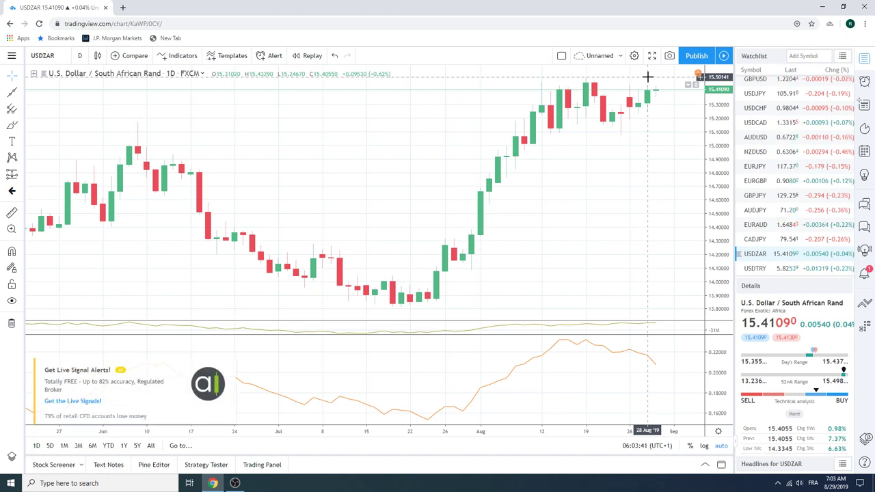
{"action": "scroll", "coordinate": [631, 146], "scroll_direction": "down", "scroll_amount": 5}
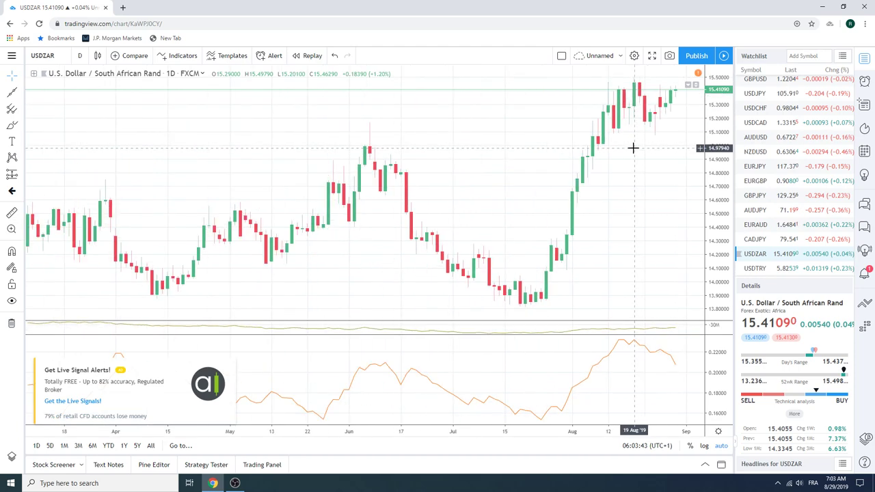
{"action": "left_click", "coordinate": [85, 57]}
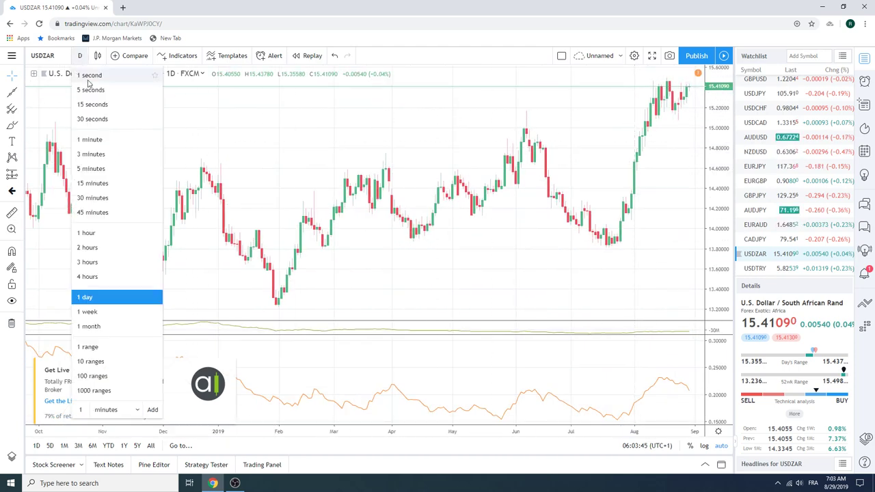
{"action": "left_click", "coordinate": [137, 317]}
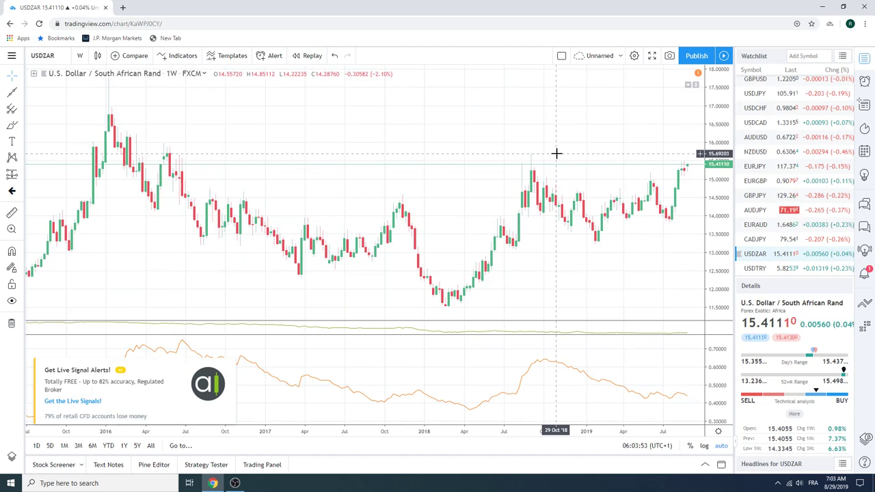
{"action": "scroll", "coordinate": [562, 192], "scroll_direction": "up", "scroll_amount": 2}
{"action": "scroll", "coordinate": [568, 224], "scroll_direction": "up", "scroll_amount": 1}
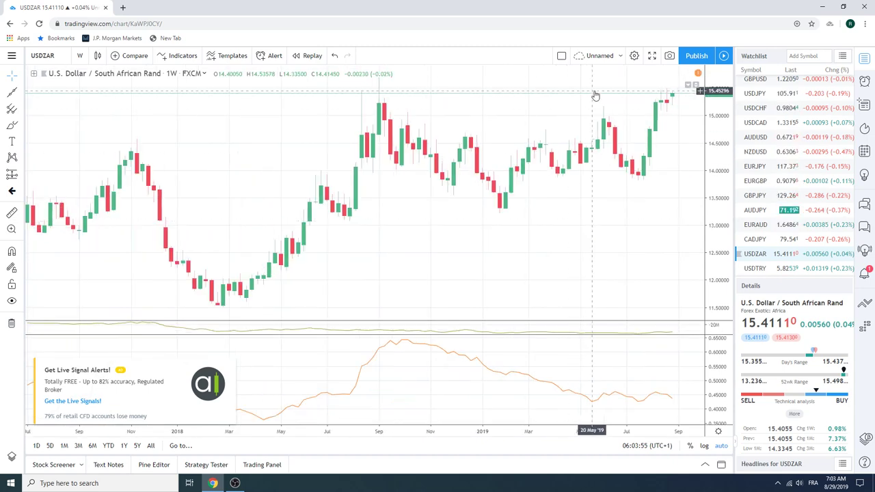
{"action": "scroll", "coordinate": [523, 279], "scroll_direction": "down", "scroll_amount": 3}
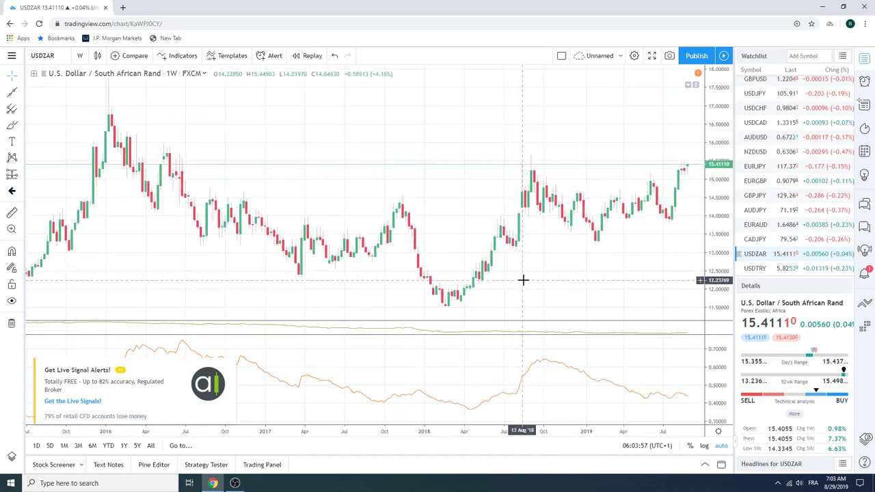
{"action": "scroll", "coordinate": [523, 280], "scroll_direction": "down", "scroll_amount": 2}
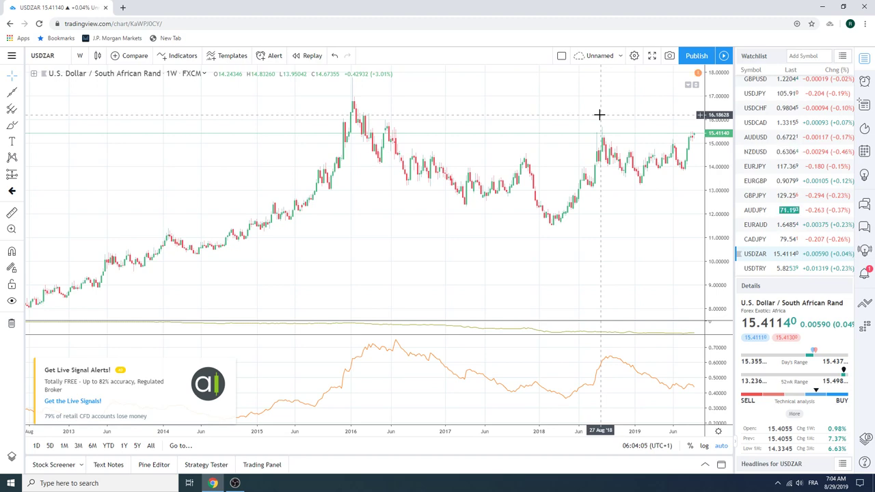
{"action": "scroll", "coordinate": [482, 231], "scroll_direction": "up", "scroll_amount": 2}
{"action": "scroll", "coordinate": [482, 233], "scroll_direction": "up", "scroll_amount": 2}
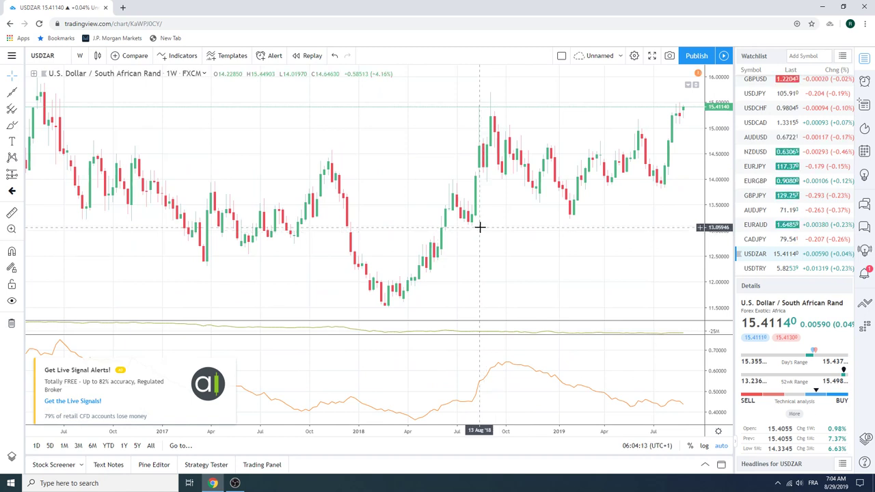
{"action": "scroll", "coordinate": [484, 220], "scroll_direction": "down", "scroll_amount": 3}
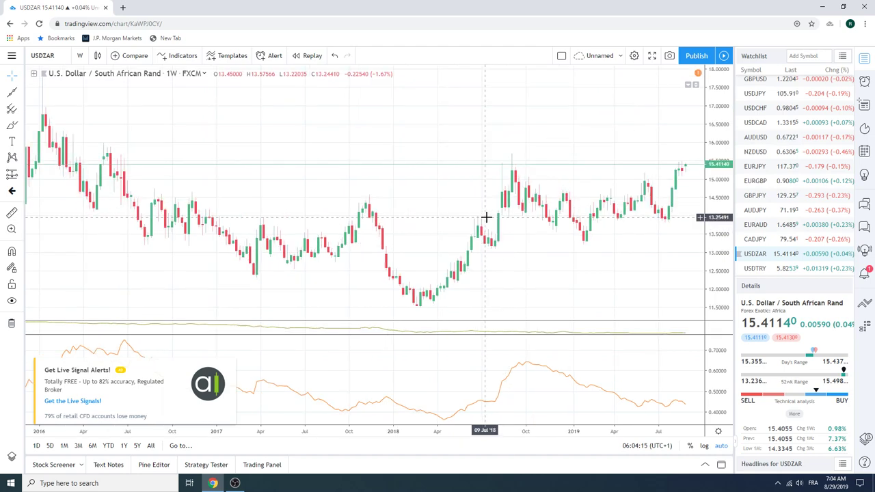
{"action": "scroll", "coordinate": [486, 218], "scroll_direction": "down", "scroll_amount": 2}
{"action": "scroll", "coordinate": [486, 217], "scroll_direction": "up", "scroll_amount": 3}
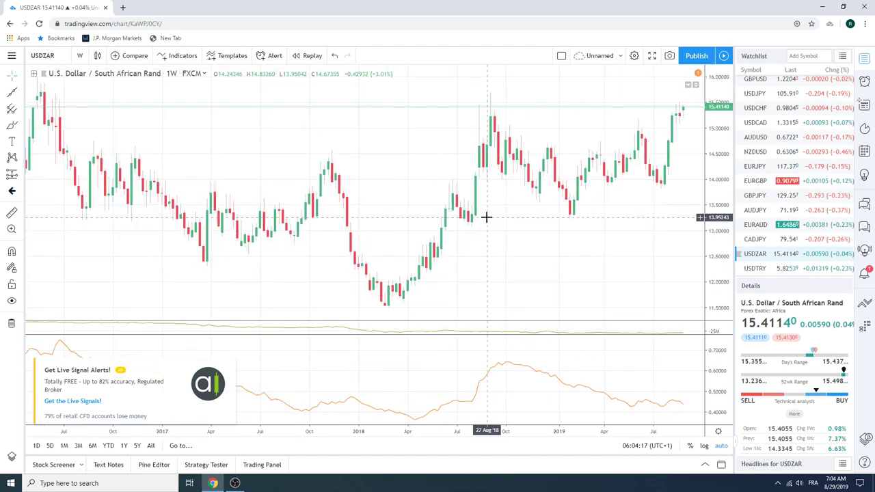
{"action": "scroll", "coordinate": [486, 217], "scroll_direction": "down", "scroll_amount": 3}
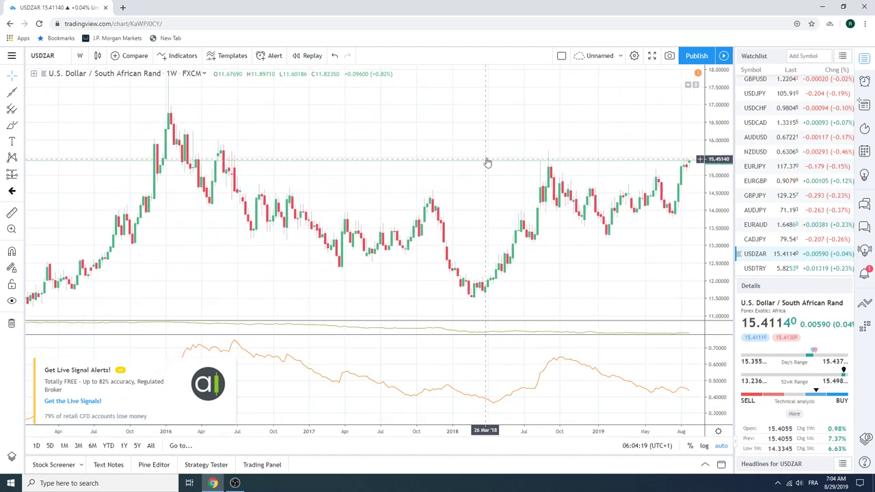
{"action": "scroll", "coordinate": [472, 183], "scroll_direction": "up", "scroll_amount": 1}
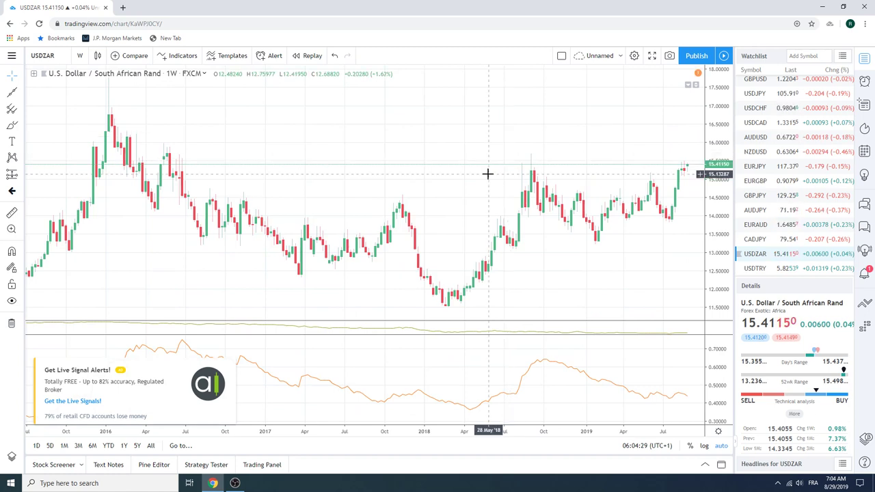
Switch USDZAR from weekly to 1-day candles, framed mid-May to late August 2019
{"action": "left_click", "coordinate": [81, 57]}
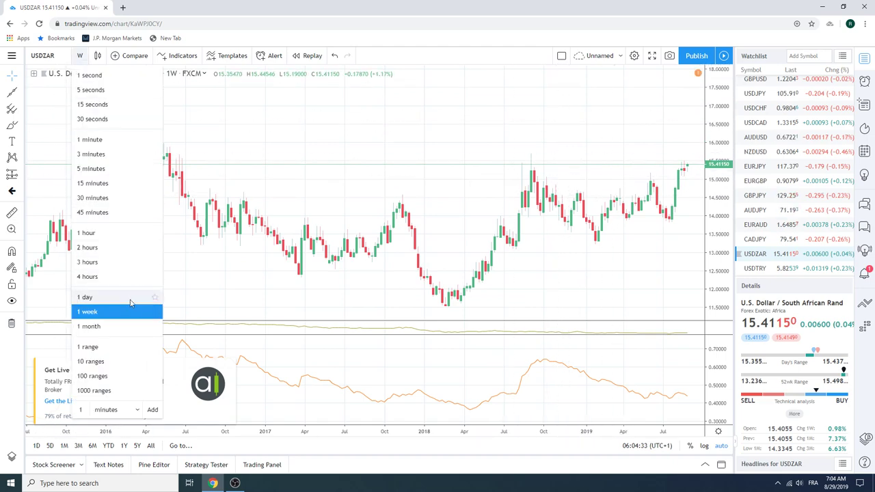
{"action": "left_click", "coordinate": [84, 297]}
{"action": "scroll", "coordinate": [456, 236], "scroll_direction": "up", "scroll_amount": 3}
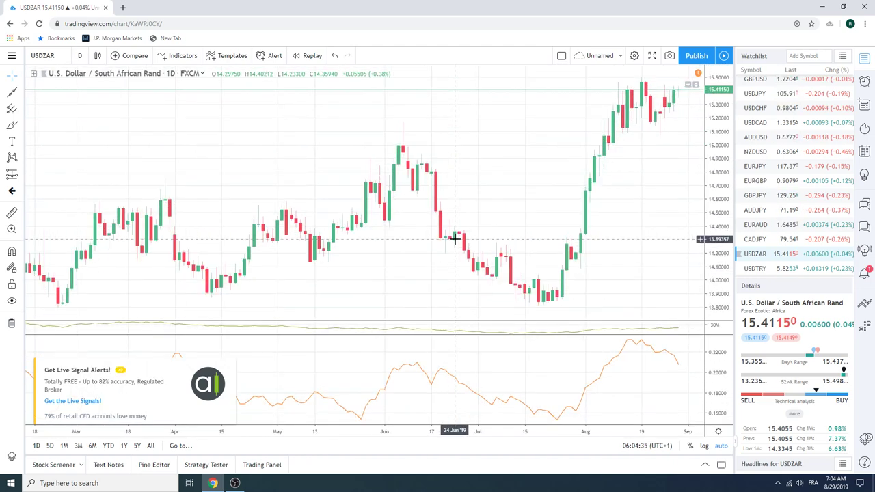
{"action": "scroll", "coordinate": [455, 235], "scroll_direction": "up", "scroll_amount": 2}
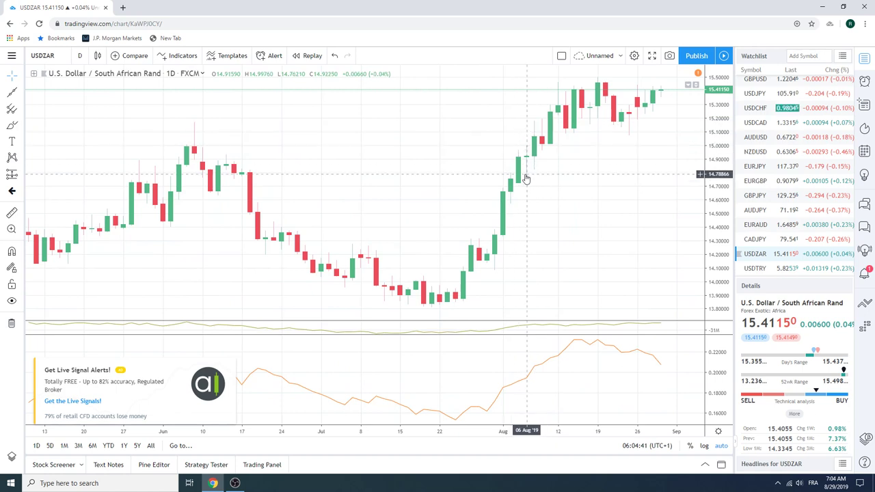
{"action": "mouse_move", "coordinate": [755, 181]}
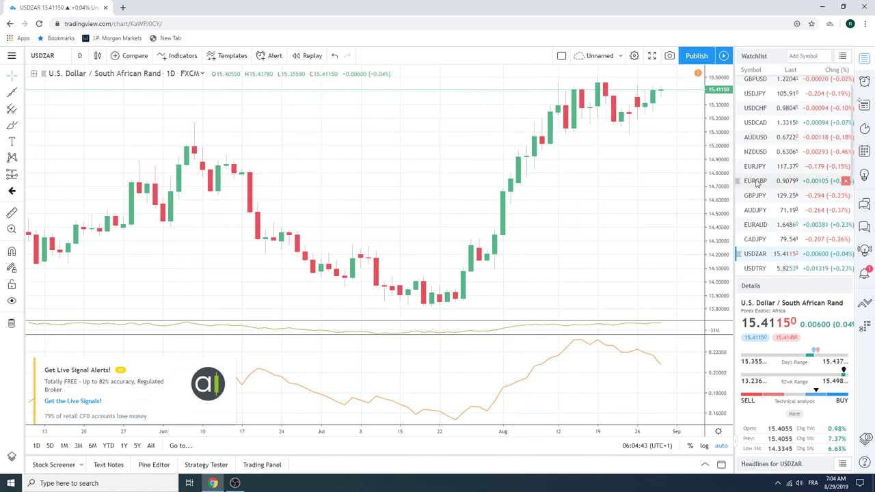
{"action": "scroll", "coordinate": [756, 183], "scroll_direction": "down", "scroll_amount": 1}
{"action": "scroll", "coordinate": [755, 182], "scroll_direction": "down", "scroll_amount": 1}
{"action": "scroll", "coordinate": [752, 181], "scroll_direction": "down", "scroll_amount": 1}
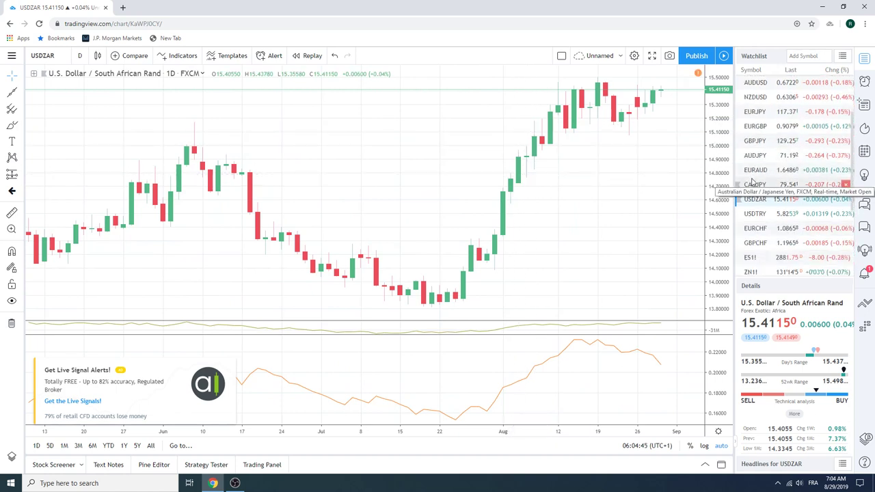
Load the ES1! S&P 500 E-mini futures chart from the watchlist
{"action": "left_click", "coordinate": [771, 260]}
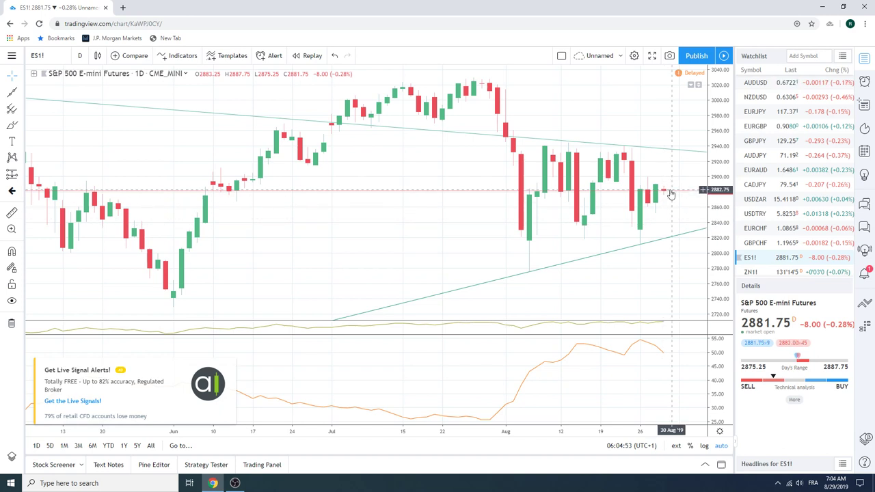
{"action": "left_click", "coordinate": [80, 56]}
Put ES1! on 1-hour candles and zoom to the converging trendlines near 2881.75
{"action": "left_click", "coordinate": [126, 233]}
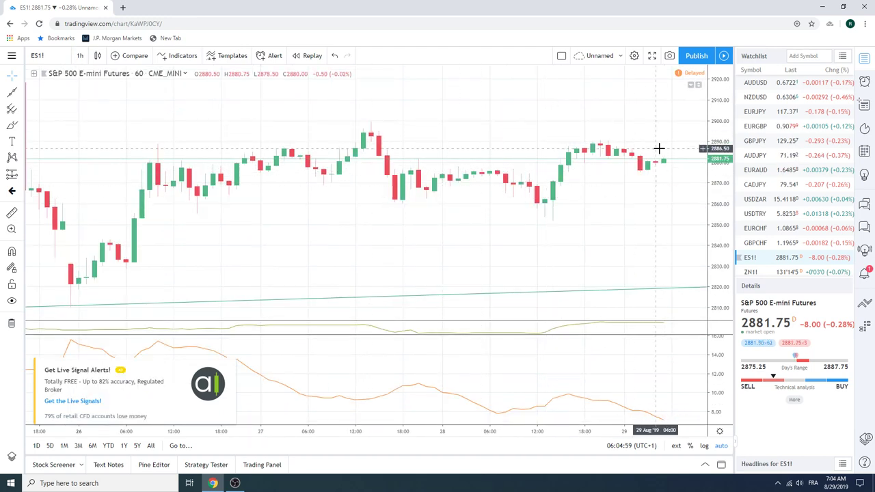
{"action": "scroll", "coordinate": [547, 182], "scroll_direction": "down", "scroll_amount": 5}
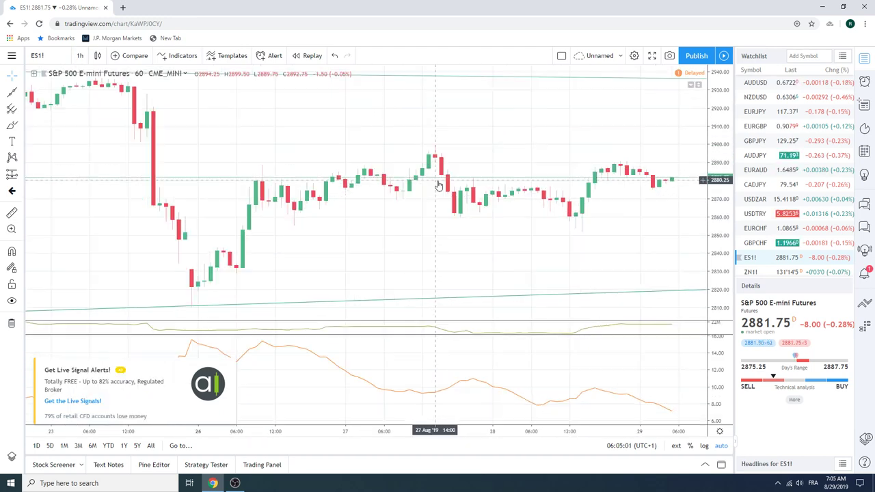
{"action": "scroll", "coordinate": [452, 185], "scroll_direction": "down", "scroll_amount": 5}
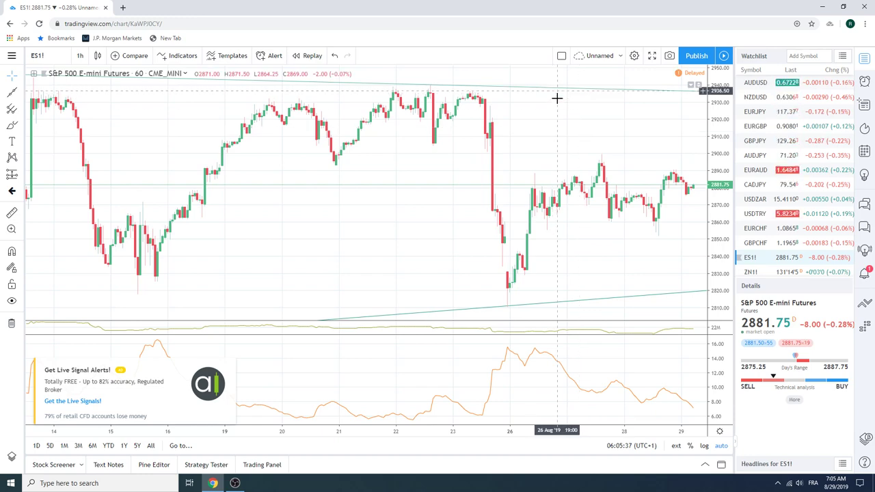
{"action": "scroll", "coordinate": [558, 140], "scroll_direction": "up", "scroll_amount": 1}
{"action": "scroll", "coordinate": [558, 141], "scroll_direction": "up", "scroll_amount": 1}
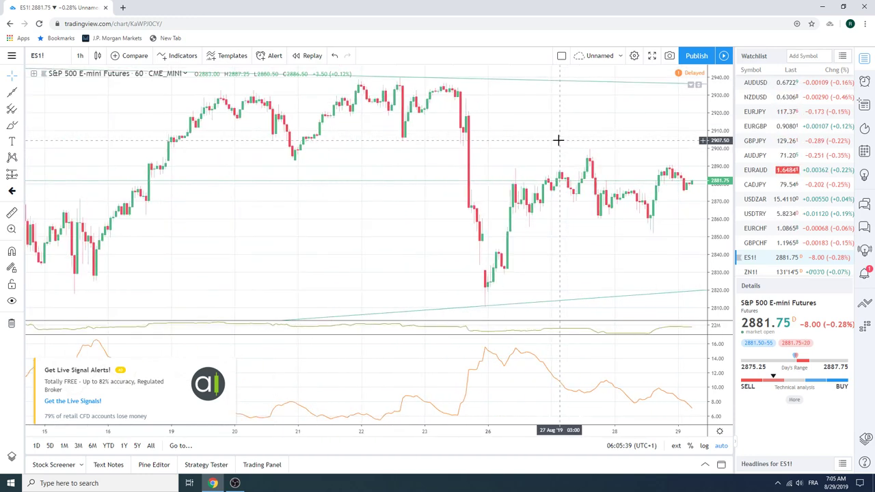
{"action": "scroll", "coordinate": [558, 140], "scroll_direction": "up", "scroll_amount": 1}
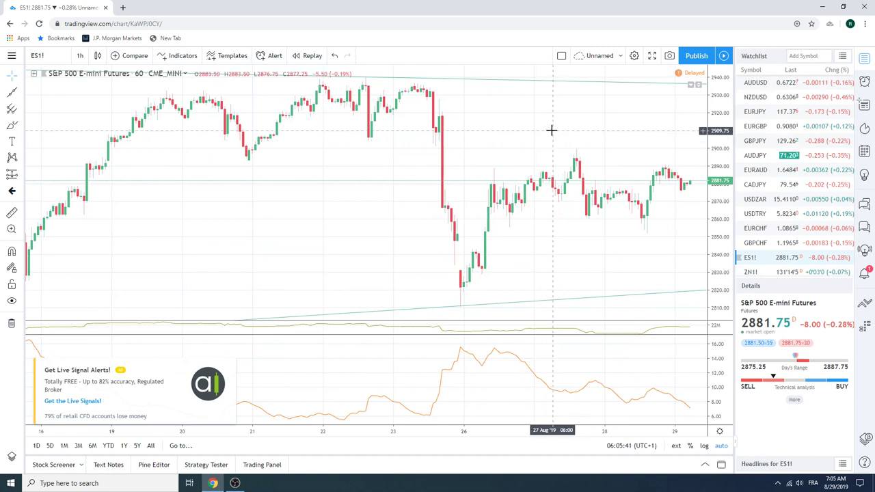
{"action": "scroll", "coordinate": [789, 173], "scroll_direction": "down", "scroll_amount": 1}
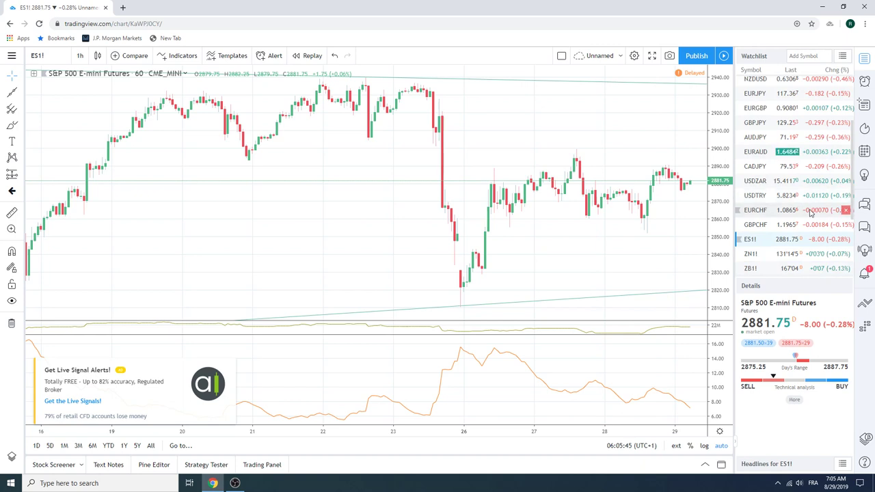
{"action": "scroll", "coordinate": [789, 213], "scroll_direction": "up", "scroll_amount": 2}
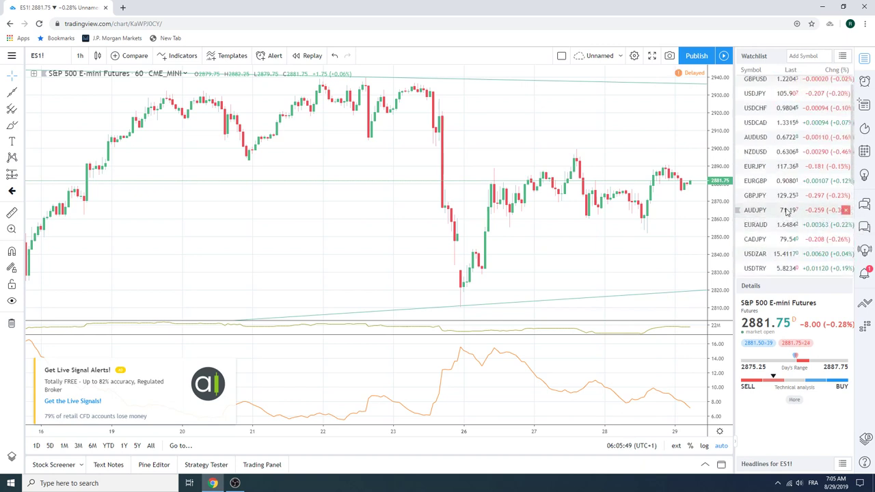
{"action": "scroll", "coordinate": [786, 213], "scroll_direction": "down", "scroll_amount": 1}
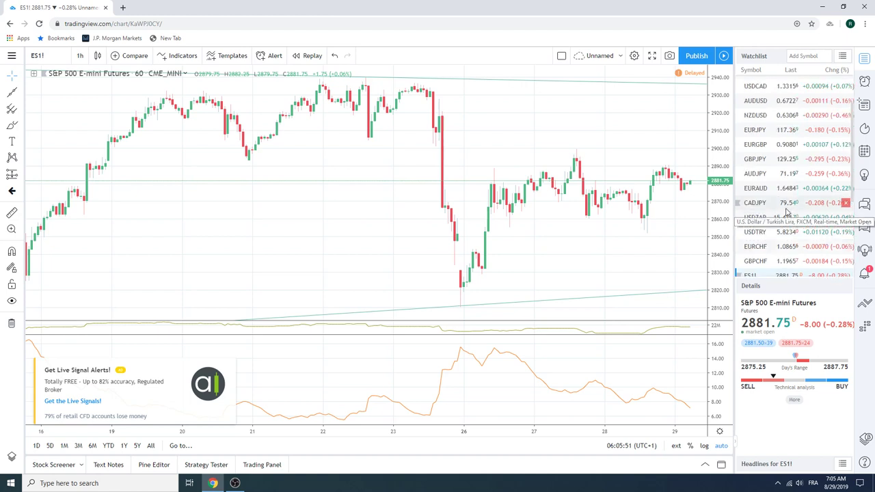
{"action": "scroll", "coordinate": [786, 213], "scroll_direction": "up", "scroll_amount": 2}
{"action": "scroll", "coordinate": [786, 213], "scroll_direction": "up", "scroll_amount": 1}
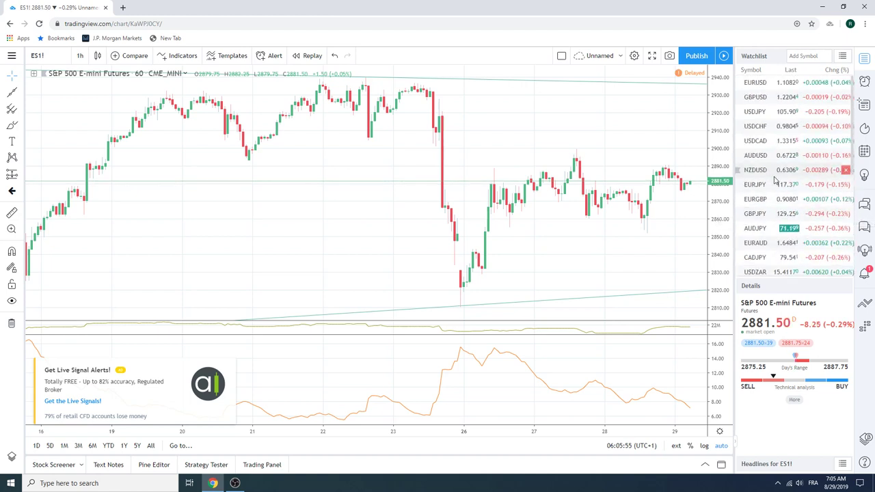
{"action": "scroll", "coordinate": [777, 181], "scroll_direction": "down", "scroll_amount": 1}
{"action": "scroll", "coordinate": [776, 179], "scroll_direction": "down", "scroll_amount": 1}
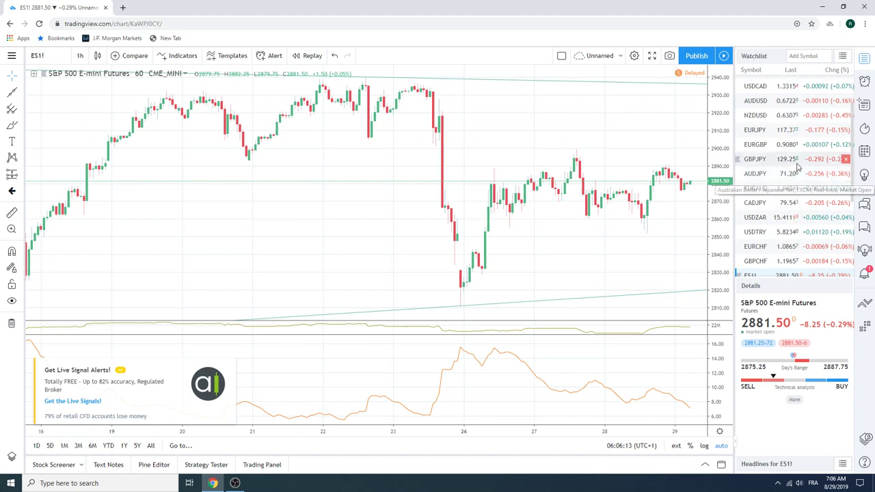
{"action": "scroll", "coordinate": [800, 164], "scroll_direction": "down", "scroll_amount": 1}
{"action": "scroll", "coordinate": [801, 162], "scroll_direction": "up", "scroll_amount": 2}
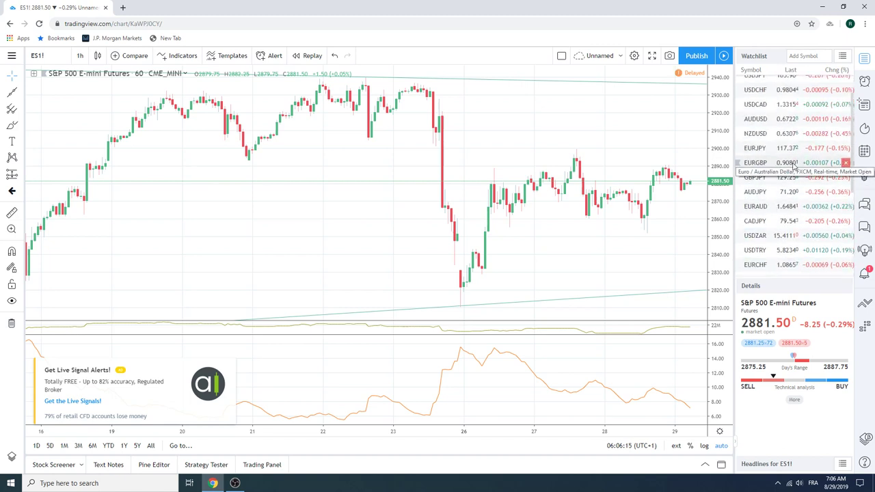
{"action": "scroll", "coordinate": [793, 168], "scroll_direction": "up", "scroll_amount": 1}
{"action": "scroll", "coordinate": [786, 172], "scroll_direction": "up", "scroll_amount": 1}
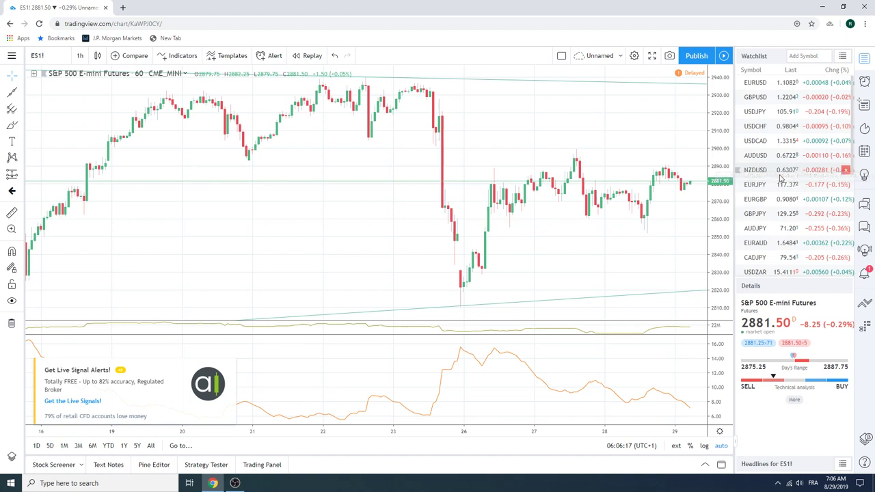
{"action": "scroll", "coordinate": [781, 176], "scroll_direction": "down", "scroll_amount": 1}
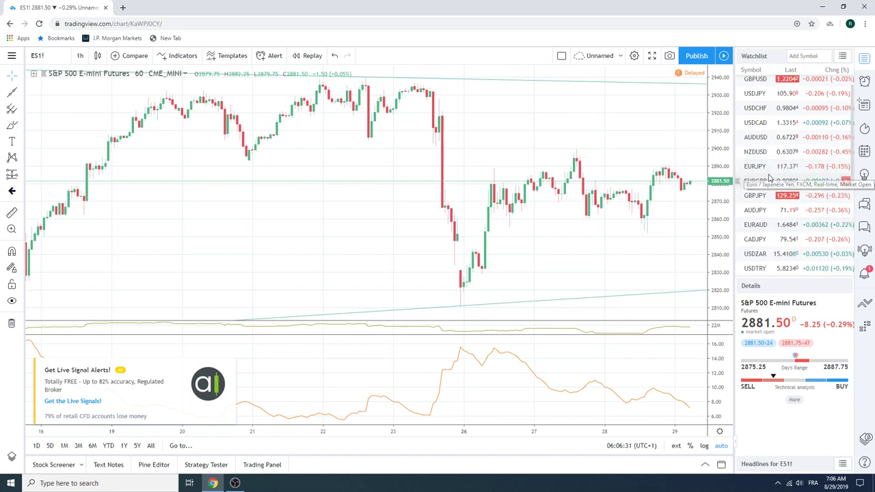
{"action": "scroll", "coordinate": [765, 171], "scroll_direction": "up", "scroll_amount": 1}
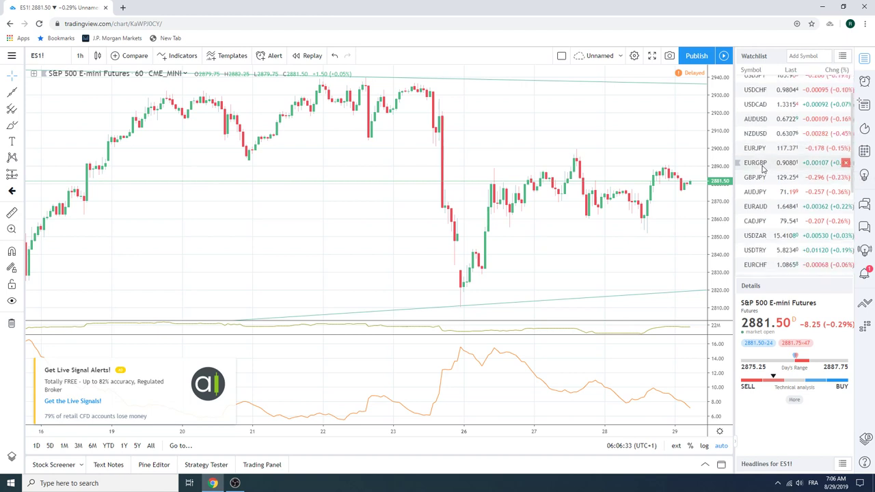
{"action": "scroll", "coordinate": [764, 170], "scroll_direction": "down", "scroll_amount": 2}
{"action": "scroll", "coordinate": [764, 170], "scroll_direction": "down", "scroll_amount": 2}
{"action": "scroll", "coordinate": [764, 169], "scroll_direction": "up", "scroll_amount": 1}
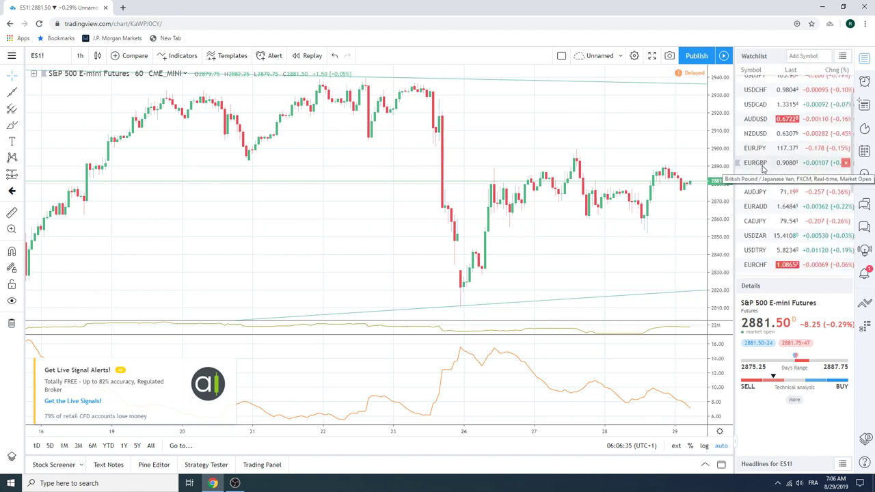